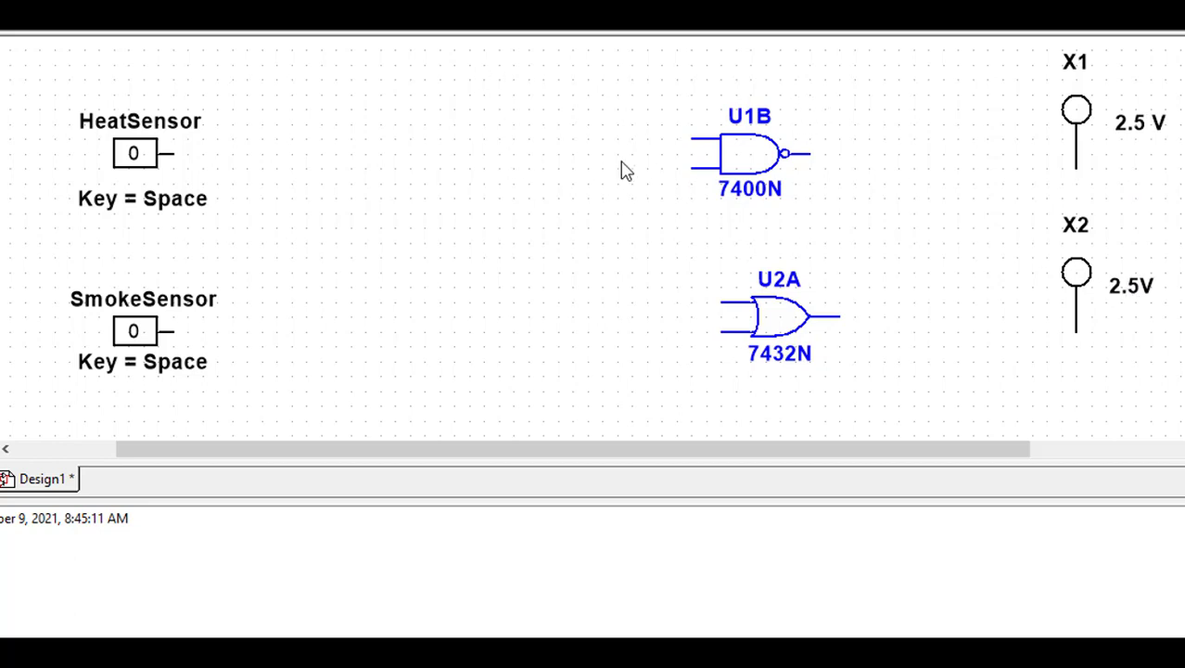
- Wire HeatSensor to the NAND upper and OR lower inputs, and SmokeSensor to the OR upper input
{"action": "left_click", "coordinate": [688, 139]}
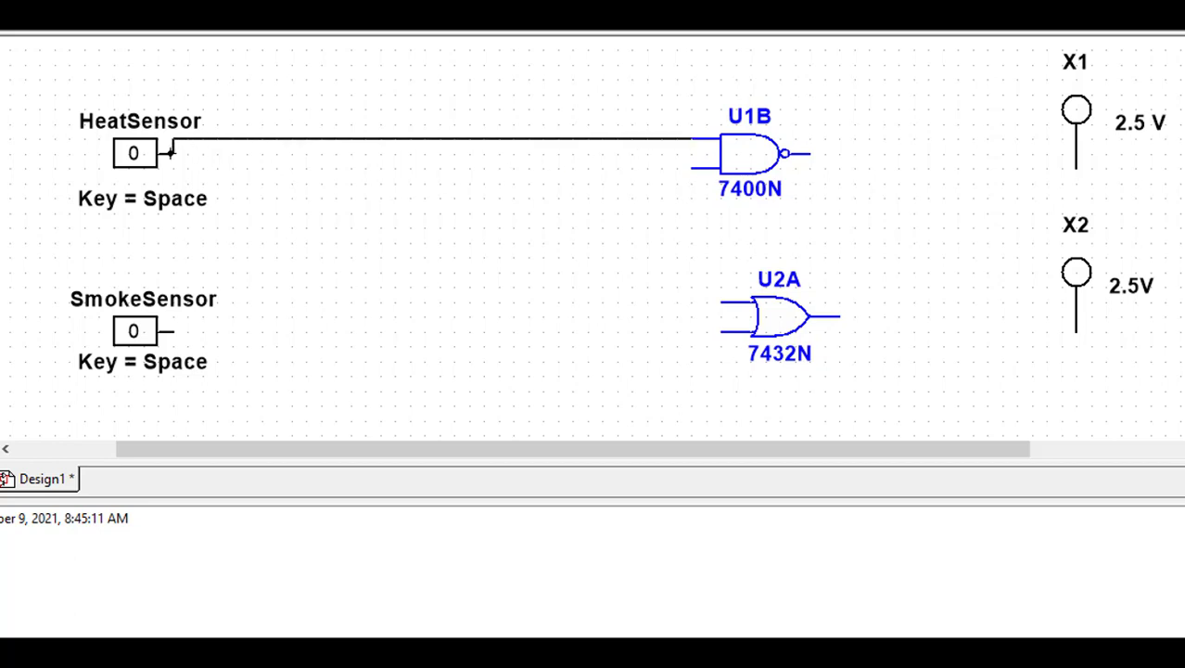
{"action": "left_click", "coordinate": [170, 153]}
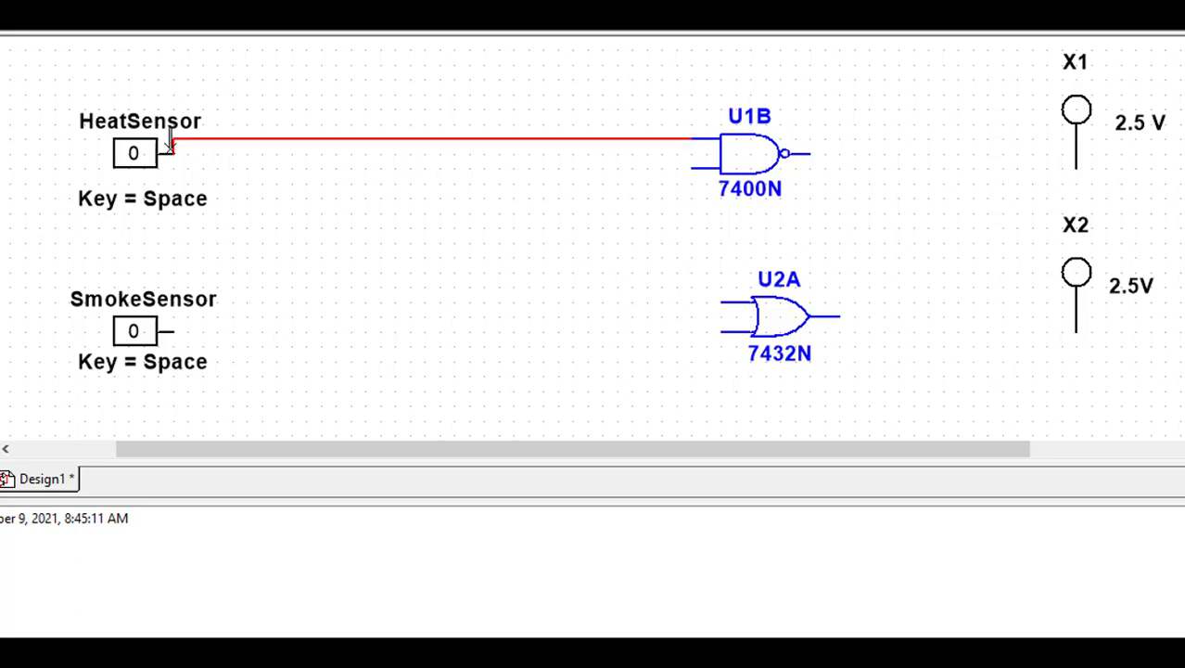
{"action": "left_click", "coordinate": [721, 303]}
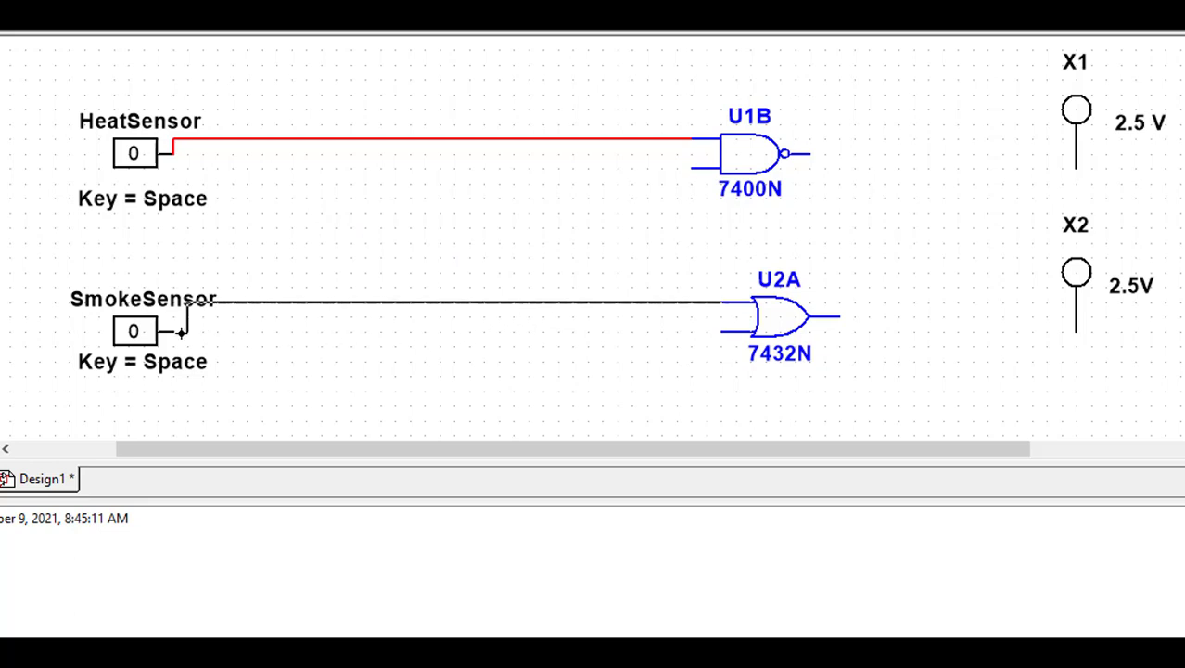
{"action": "left_click", "coordinate": [172, 331]}
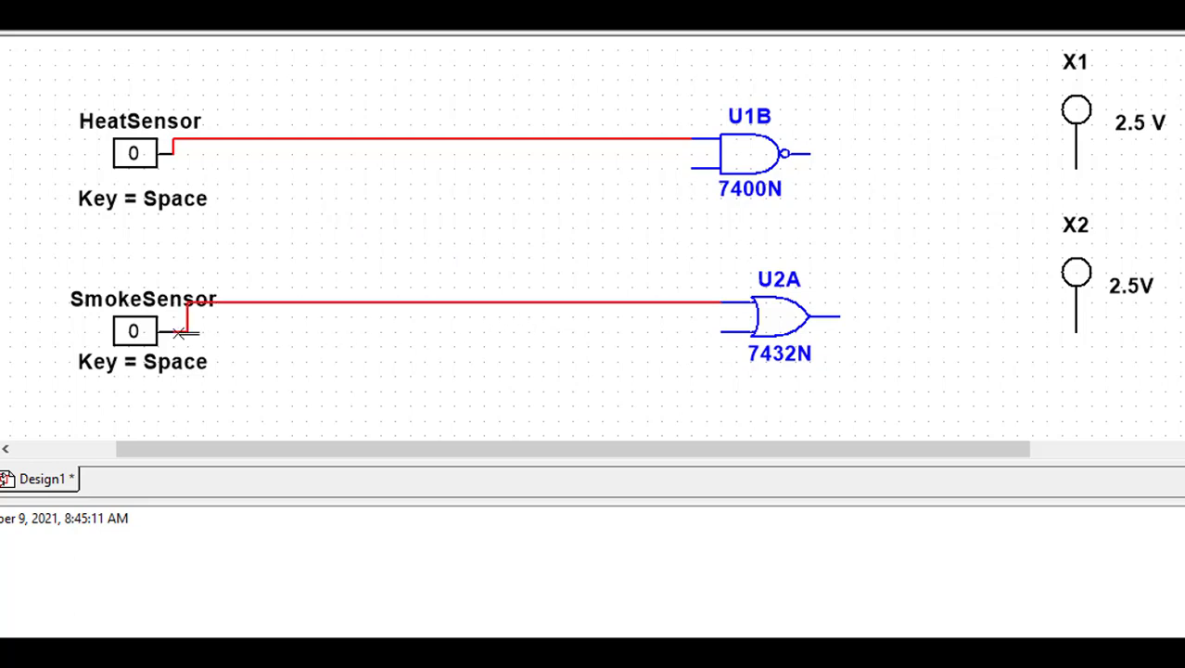
{"action": "left_click", "coordinate": [724, 334]}
{"action": "left_click", "coordinate": [219, 139]}
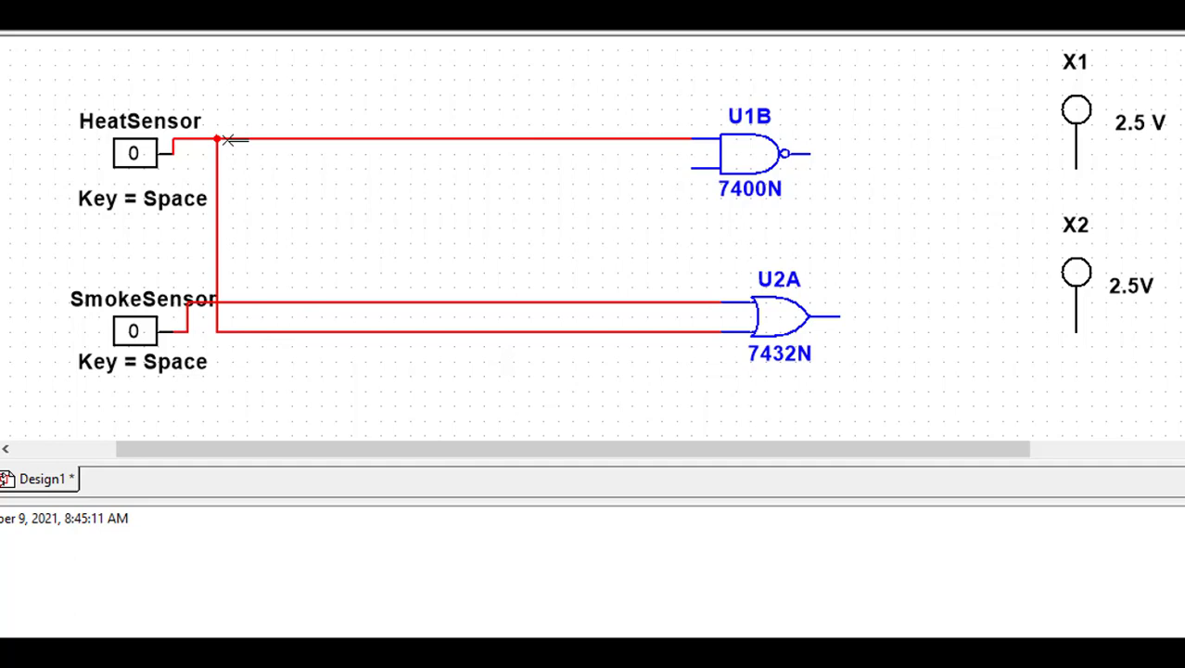
{"action": "left_click", "coordinate": [693, 167]}
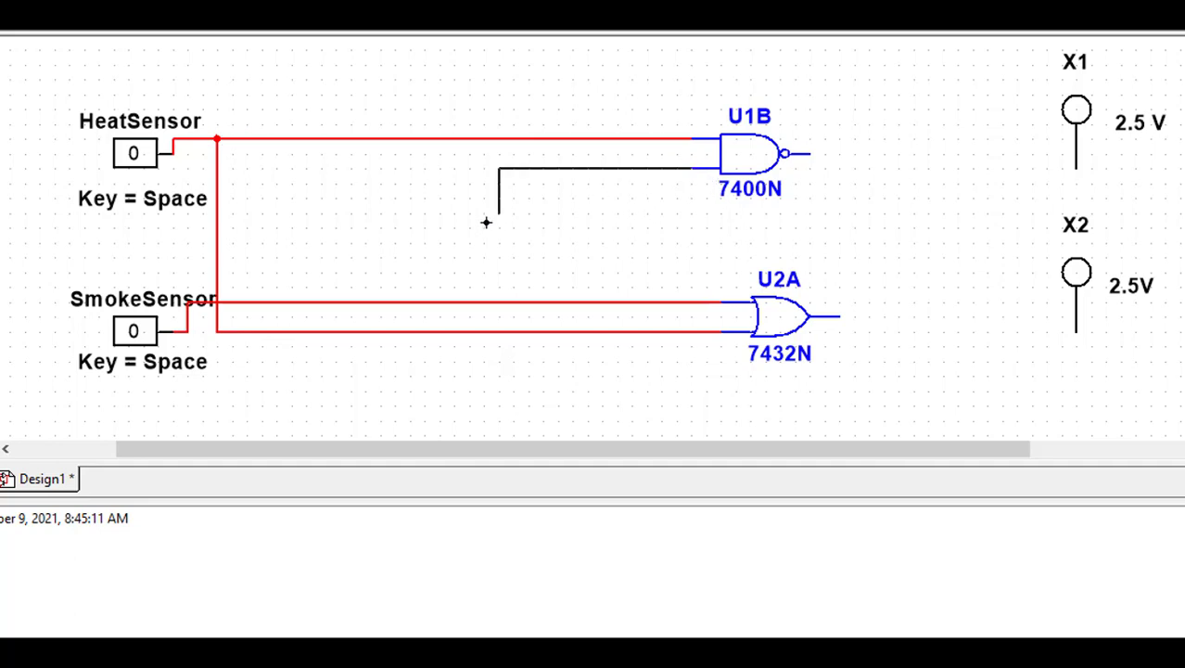
- Join the NAND lower input to SmokeSensor, wire NAND to X1 and OR to X2, then simulate
{"action": "left_click", "coordinate": [498, 302]}
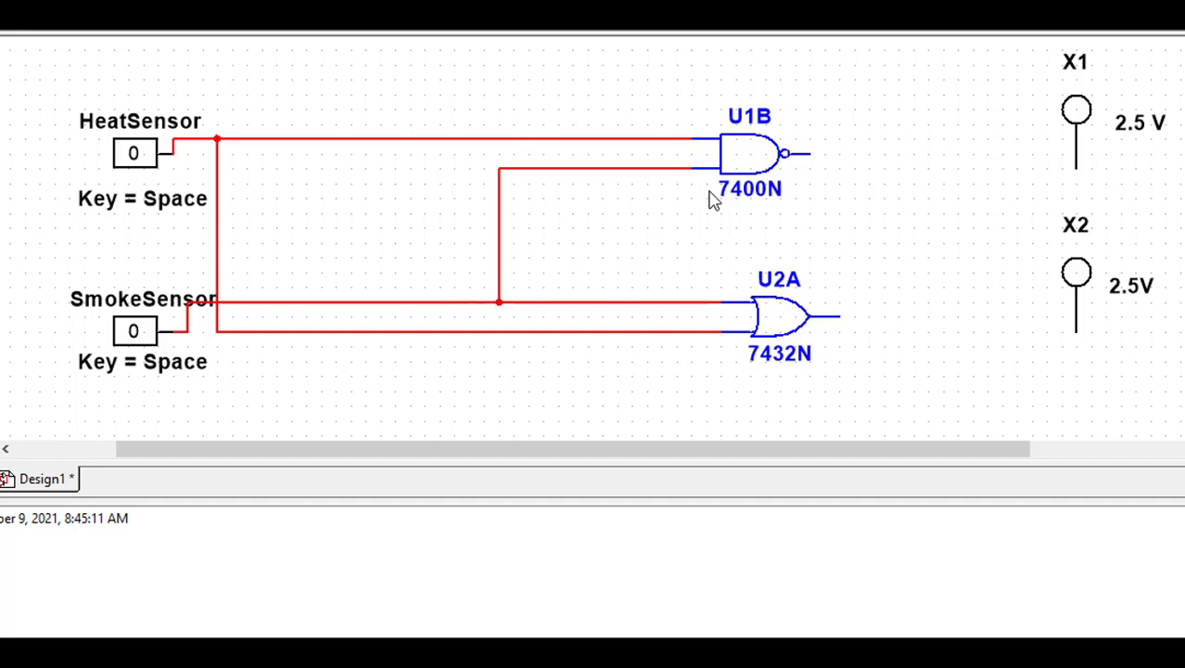
{"action": "left_click", "coordinate": [810, 153]}
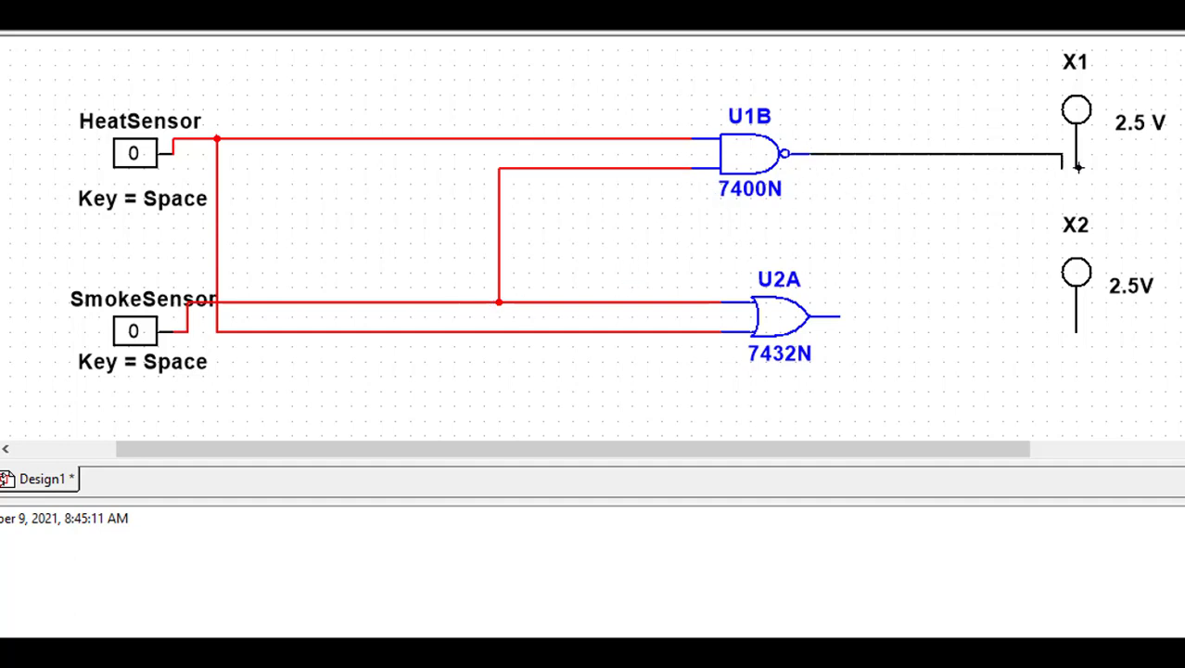
{"action": "left_click", "coordinate": [1073, 165]}
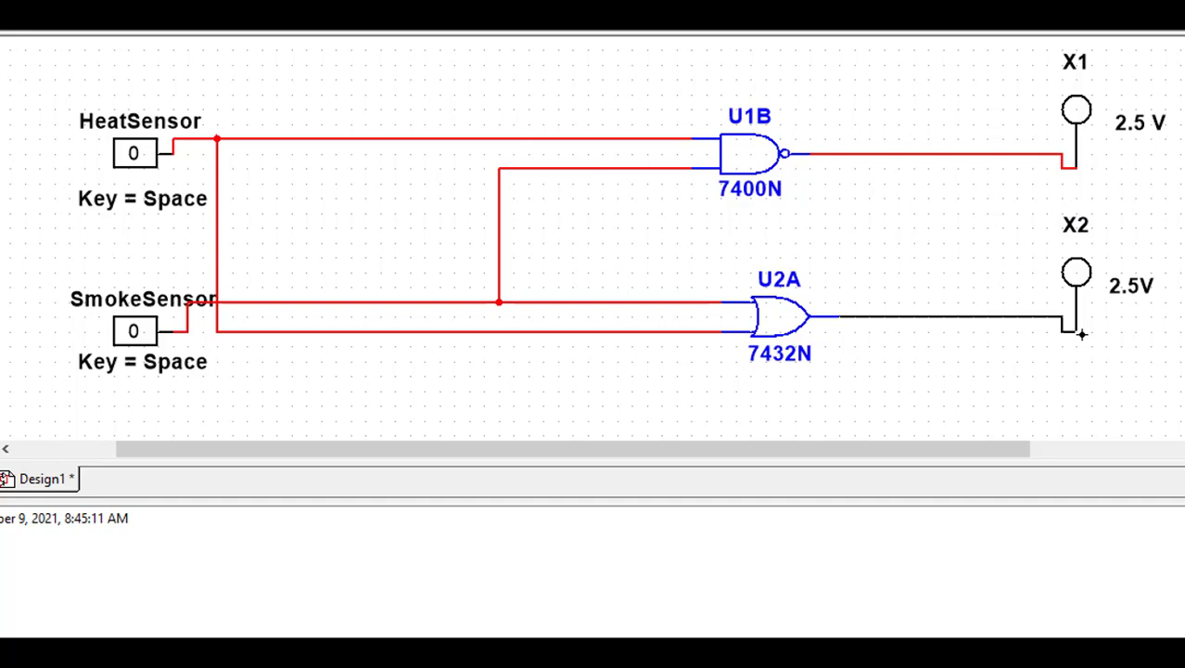
{"action": "left_click", "coordinate": [1078, 332]}
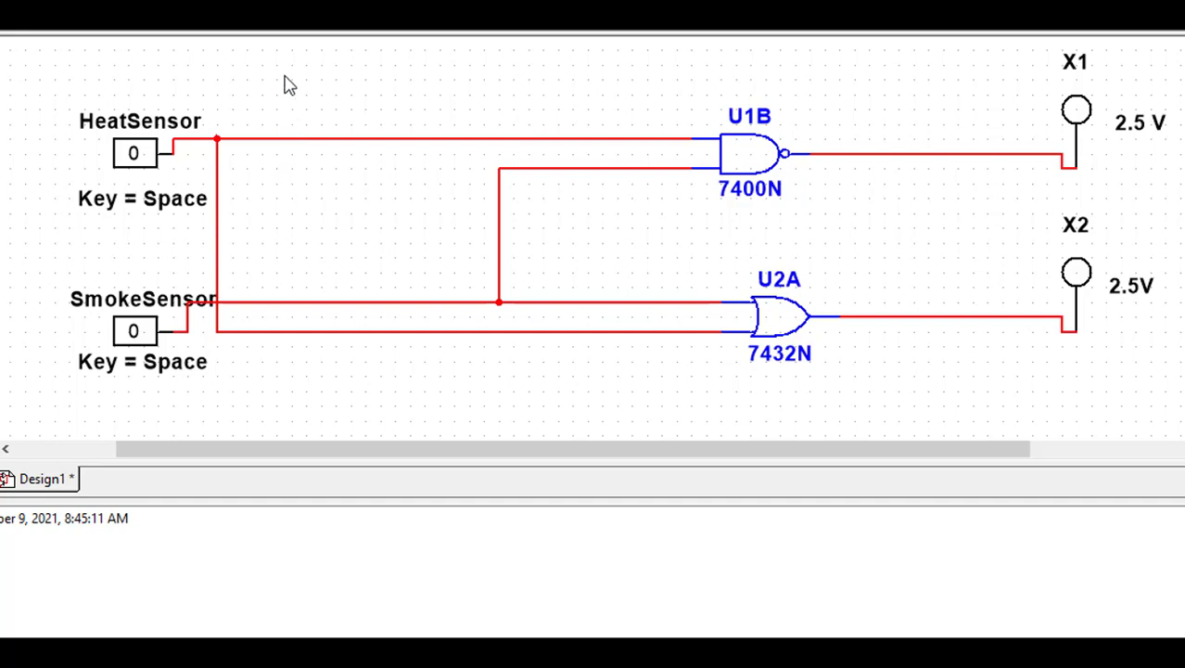
{"action": "left_click", "coordinate": [314, 32]}
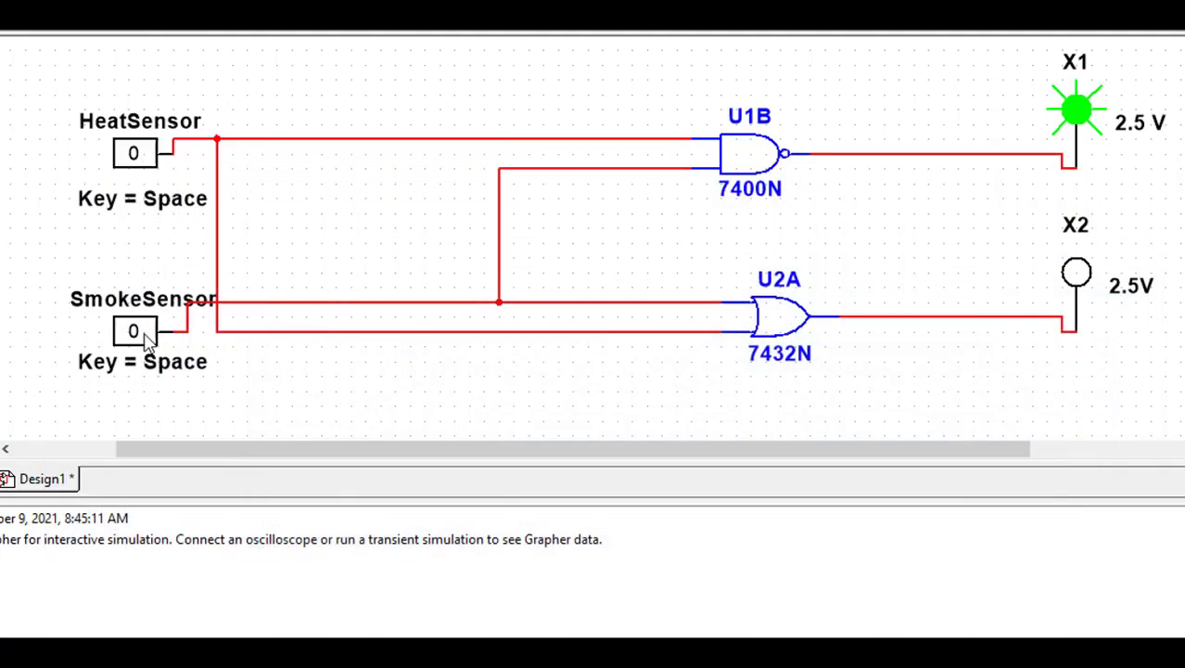
- Toggle SmokeSensor on and back off, set HeatSensor to 1, and view the PowerPoint truth table slide
{"action": "left_click", "coordinate": [139, 332]}
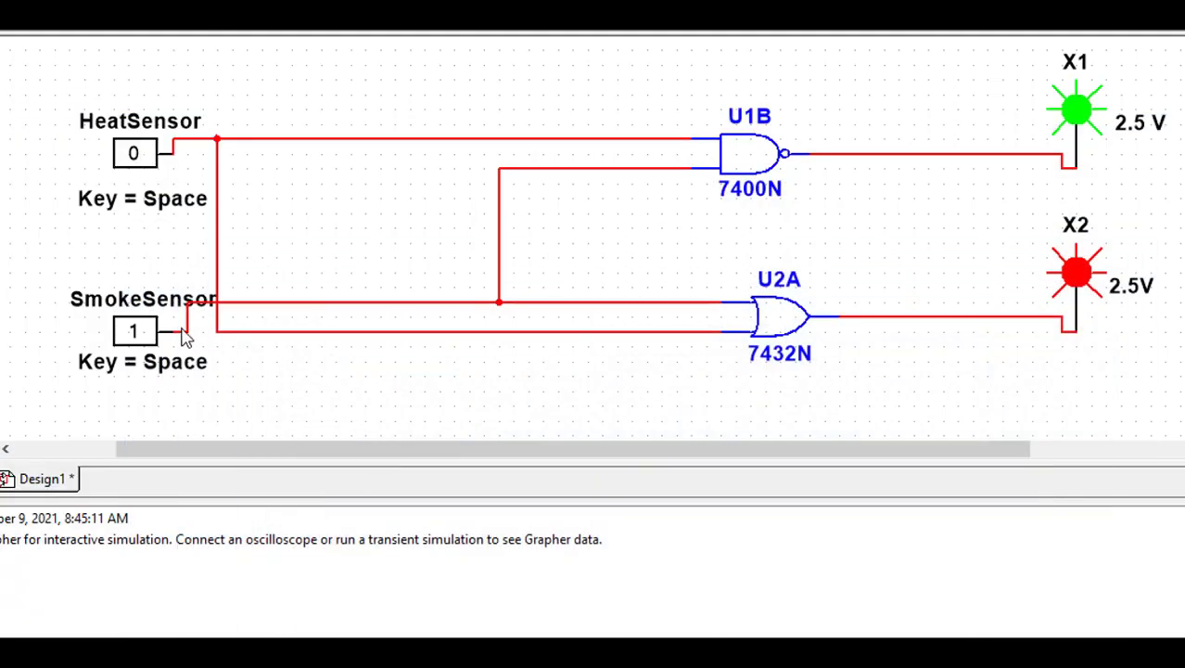
{"action": "left_click", "coordinate": [135, 331]}
{"action": "left_click", "coordinate": [135, 153]}
{"action": "left_click", "coordinate": [705, 608]}
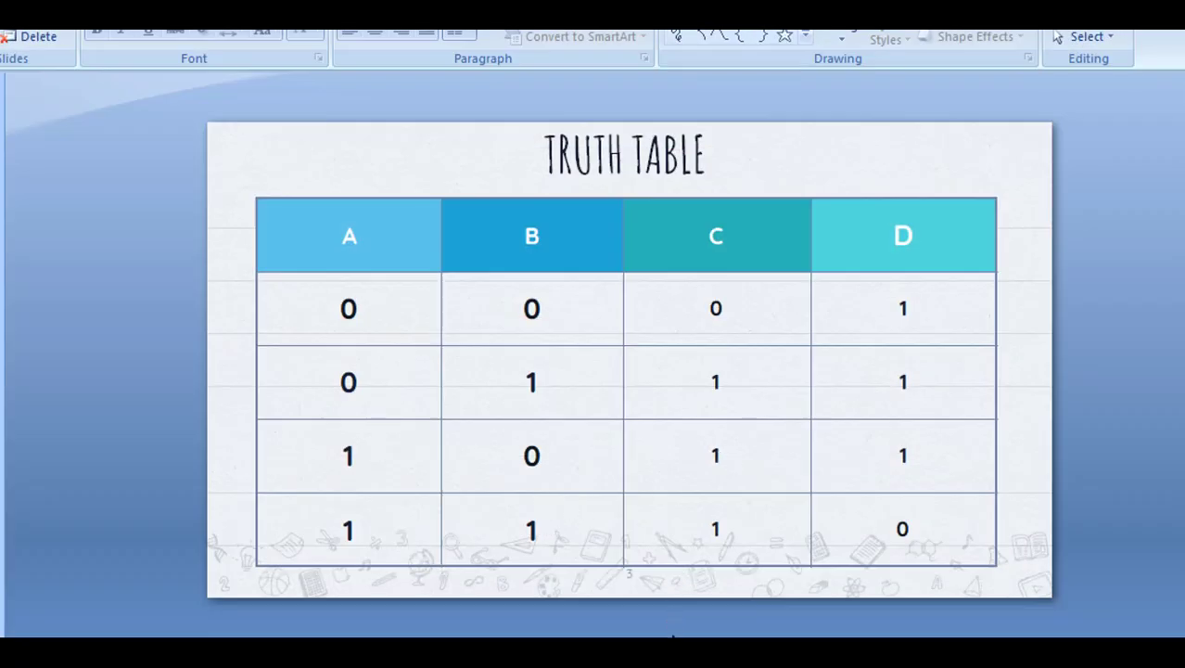
- Back in Multisim, set SmokeSensor to 1 alongside HeatSensor, leaving only red probe X2 lit
{"action": "left_click", "coordinate": [705, 608]}
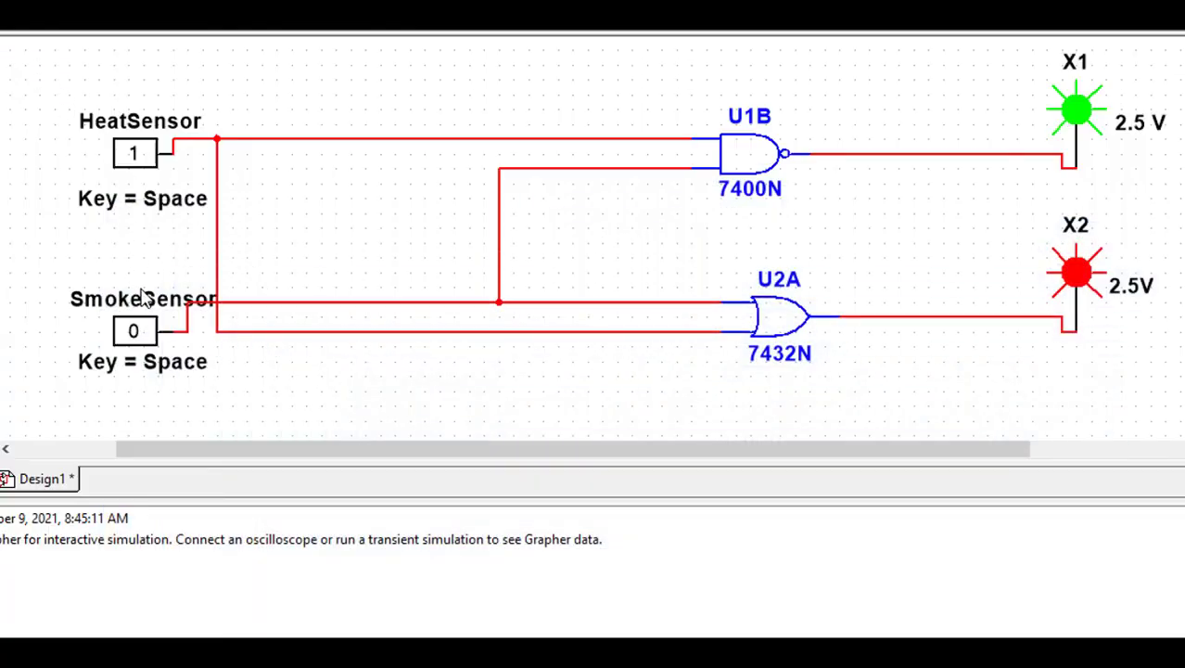
{"action": "left_click", "coordinate": [134, 331]}
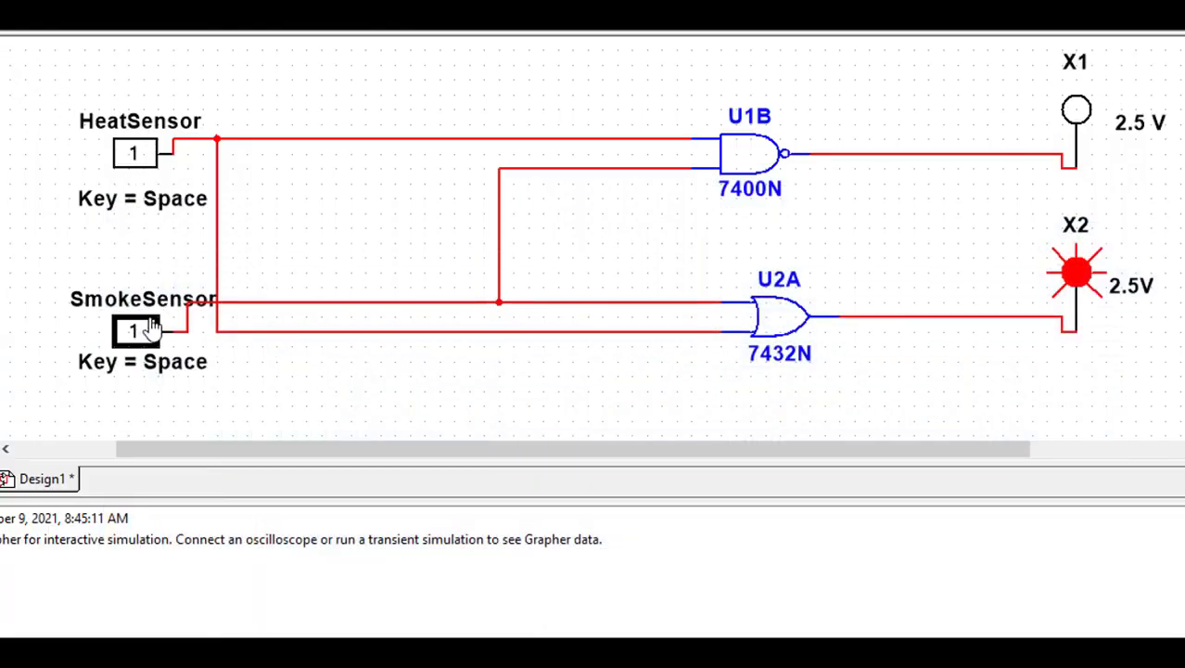